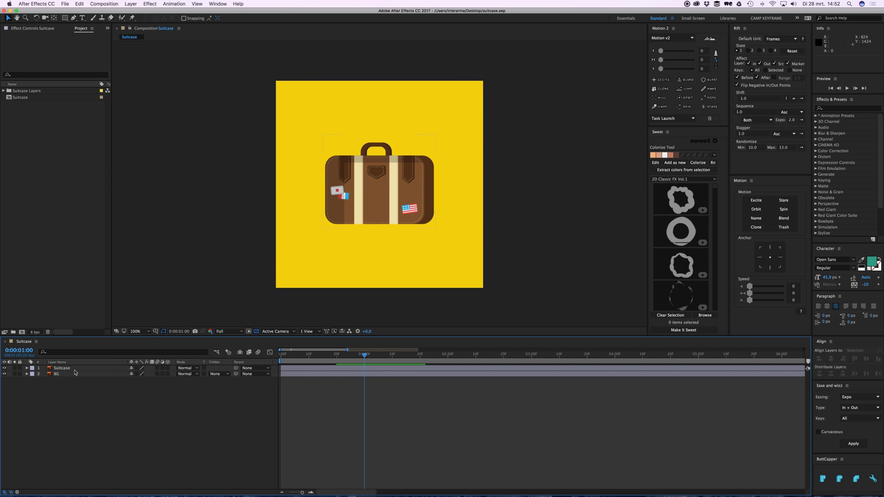
- Play the suitcase animation from the first frame to review its current motion
{"action": "left_click_drag", "start_coordinate": [364, 355], "coordinate": [276, 361]}
{"action": "key", "text": "space"}
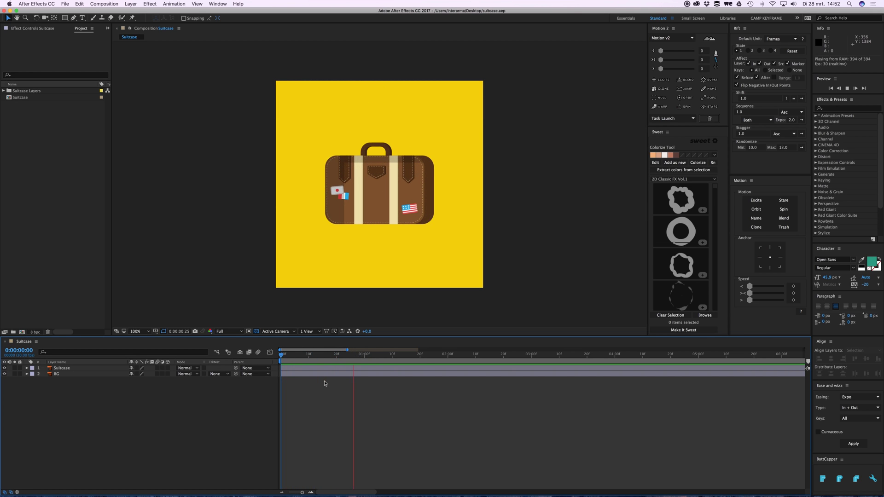
{"action": "key", "text": "space"}
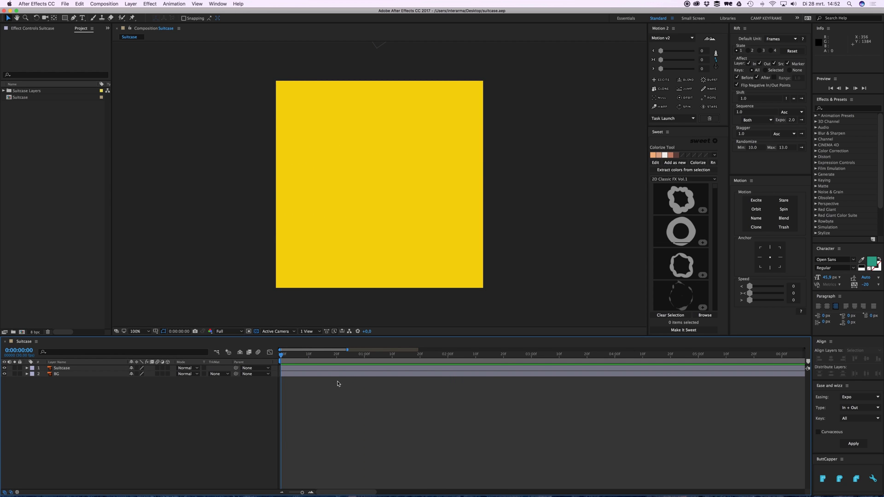
{"action": "left_click", "coordinate": [67, 371]}
{"action": "left_click", "coordinate": [115, 401]}
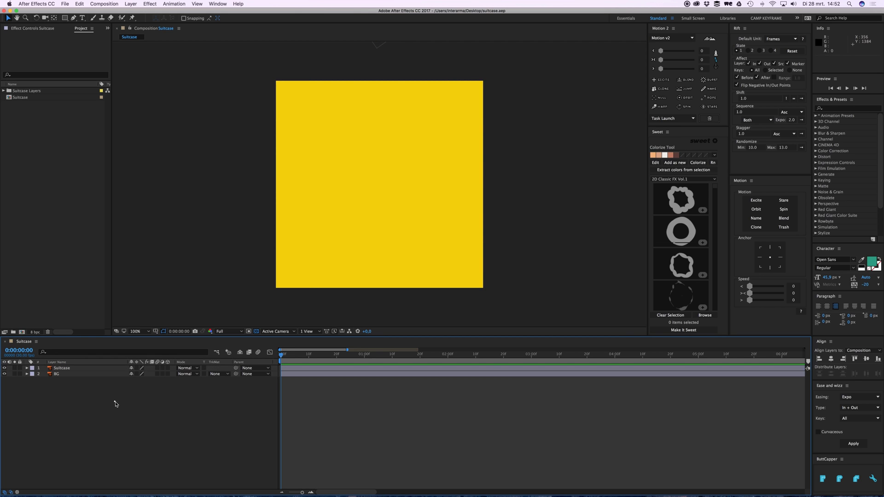
- Inspect the keyframed Transform properties of the Suitcase layer, play the animation briefly, and collapse the layer again
{"action": "left_click", "coordinate": [58, 370]}
{"action": "left_click", "coordinate": [28, 368]}
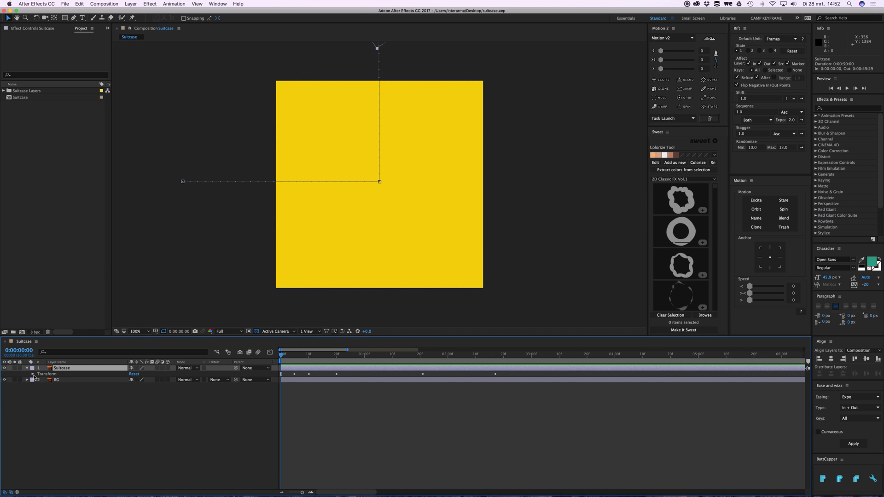
{"action": "left_click", "coordinate": [33, 375]}
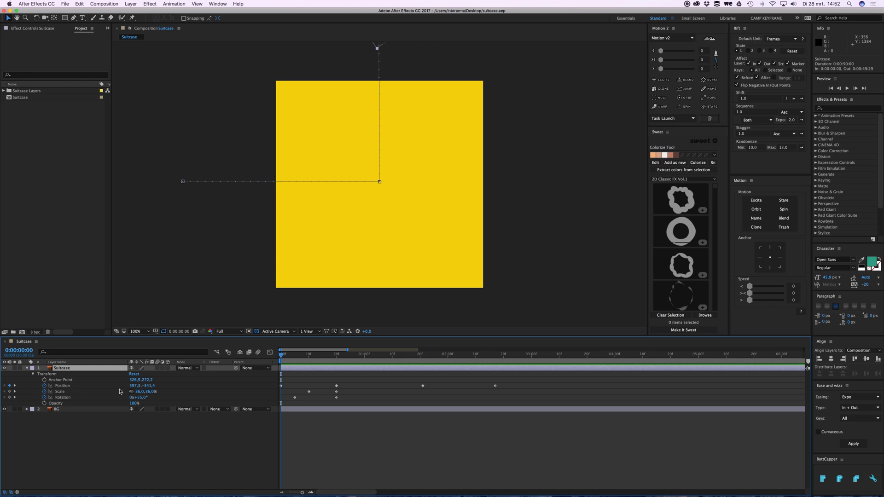
{"action": "key", "text": "space"}
{"action": "key", "text": "space"}
{"action": "left_click", "coordinate": [33, 374]}
{"action": "left_click", "coordinate": [26, 368]}
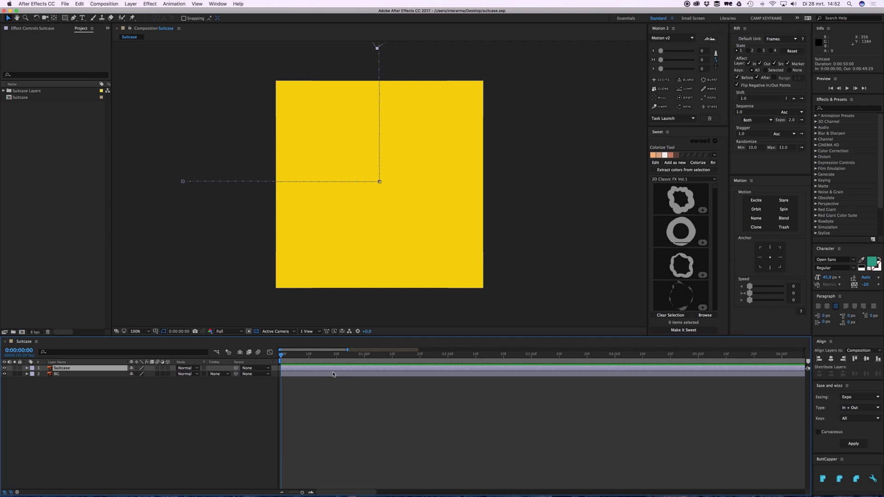
- Reveal only the Position, Scale and Rotation keyframes of the Suitcase layer
{"action": "key", "text": "u"}
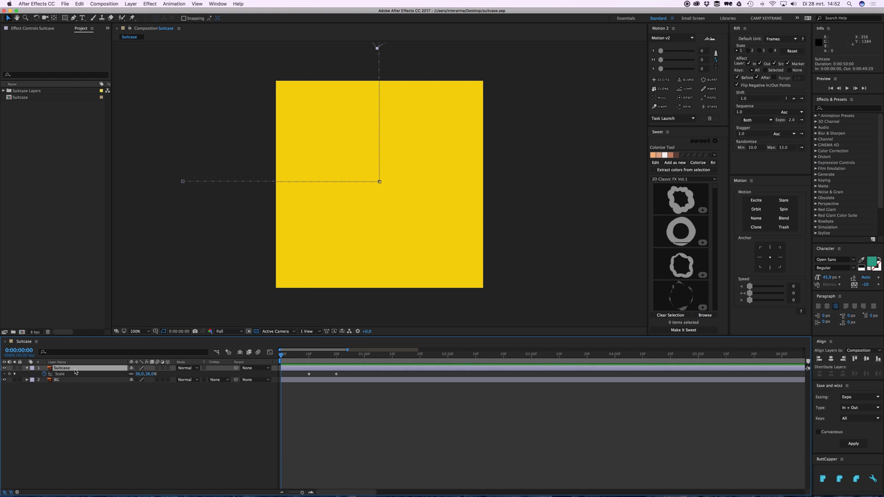
{"action": "key", "text": "r"}
{"action": "key", "text": "p"}
{"action": "key", "text": "shift+r"}
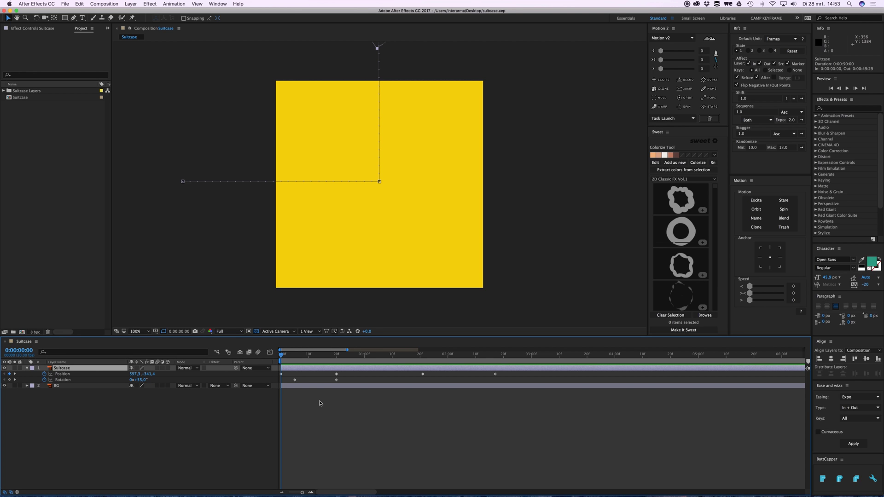
{"action": "key", "text": "shift+s"}
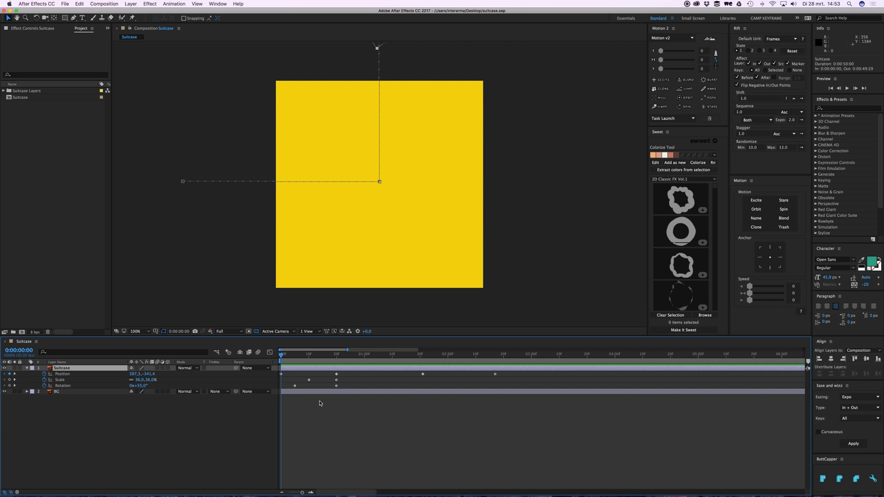
{"action": "key", "text": "u"}
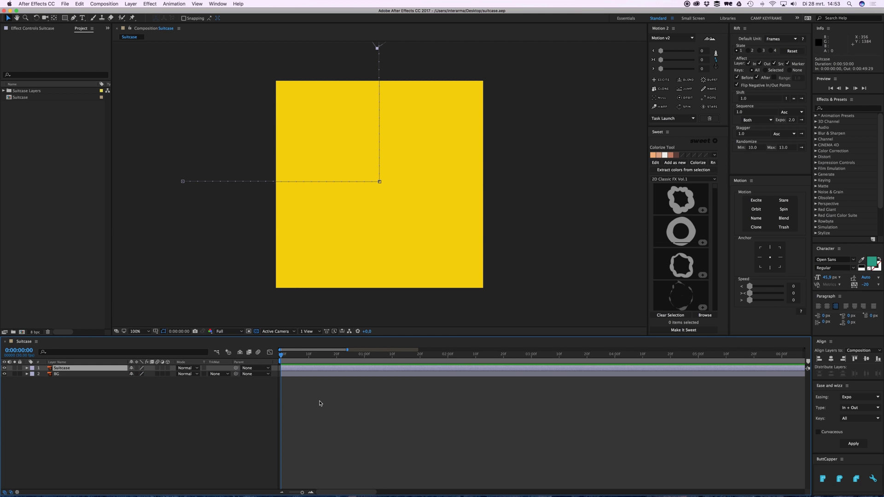
{"action": "key", "text": "u"}
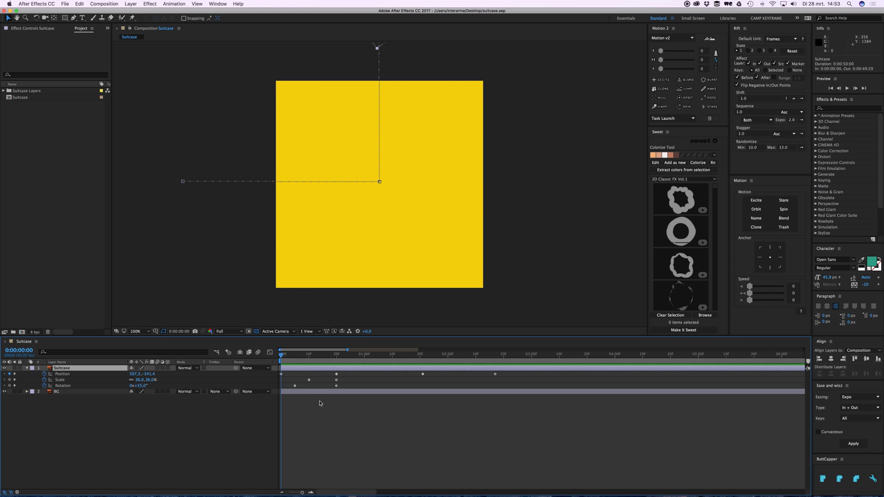
- Replay the animation from the start with the Suitcase layer's keyframes shown, leaving no keyframe selected
{"action": "left_click", "coordinate": [513, 391]}
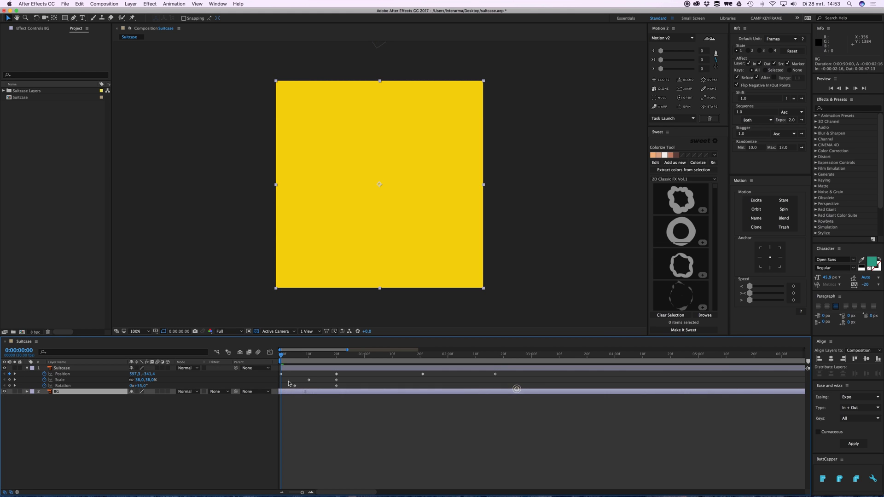
{"action": "left_click", "coordinate": [325, 404]}
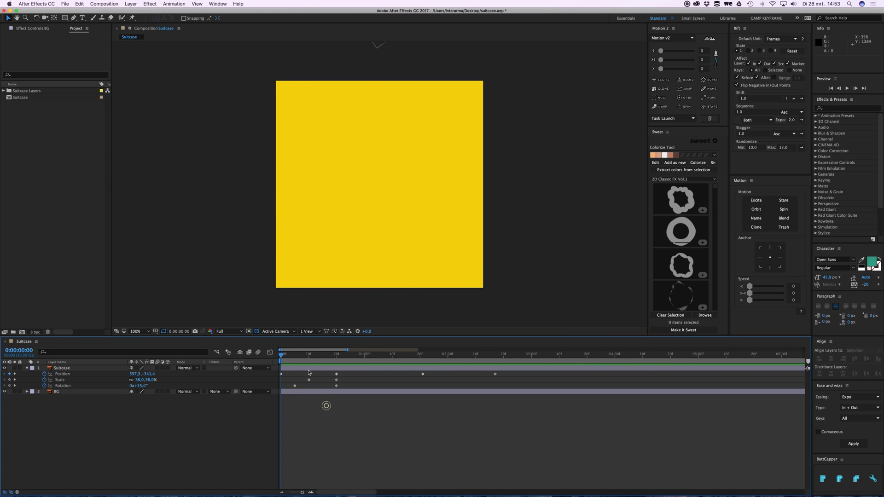
{"action": "left_click_drag", "start_coordinate": [291, 372], "coordinate": [503, 389]}
{"action": "left_click", "coordinate": [515, 384]}
{"action": "mouse_move", "coordinate": [282, 354]}
{"action": "left_mouse_down"}
{"action": "mouse_move", "coordinate": [334, 359]}
{"action": "mouse_move", "coordinate": [281, 359]}
{"action": "left_mouse_up"}
{"action": "key", "text": "space"}
{"action": "key", "text": "space"}
- Apply Easy Ease to the first two Position keyframes of the Suitcase layer
{"action": "left_click", "coordinate": [336, 374]}
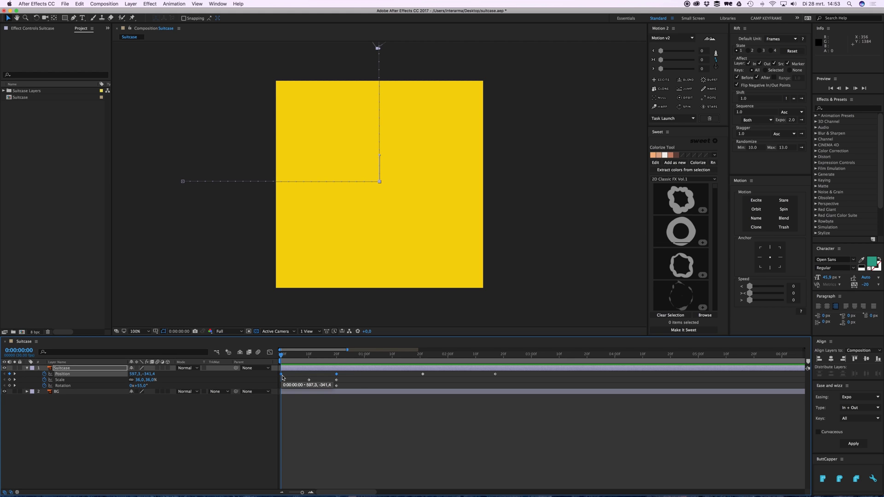
{"action": "right_click", "coordinate": [282, 375]}
{"action": "mouse_move", "coordinate": [339, 455]}
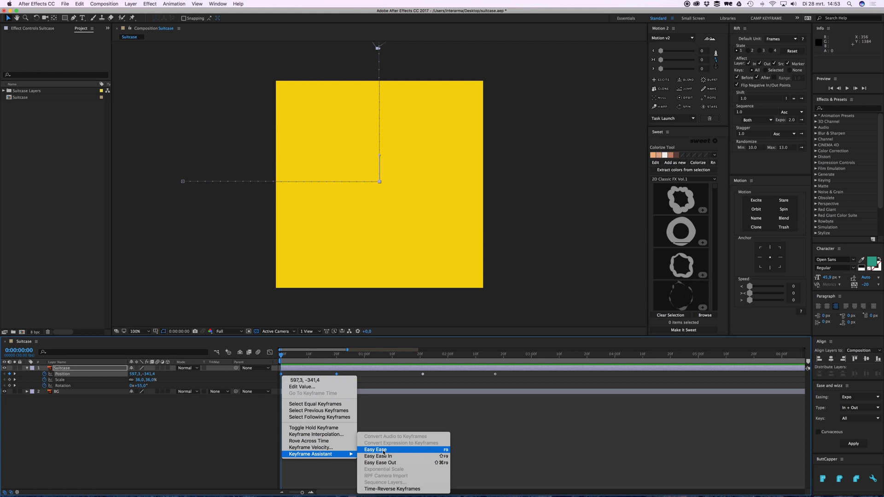
{"action": "left_click", "coordinate": [383, 450]}
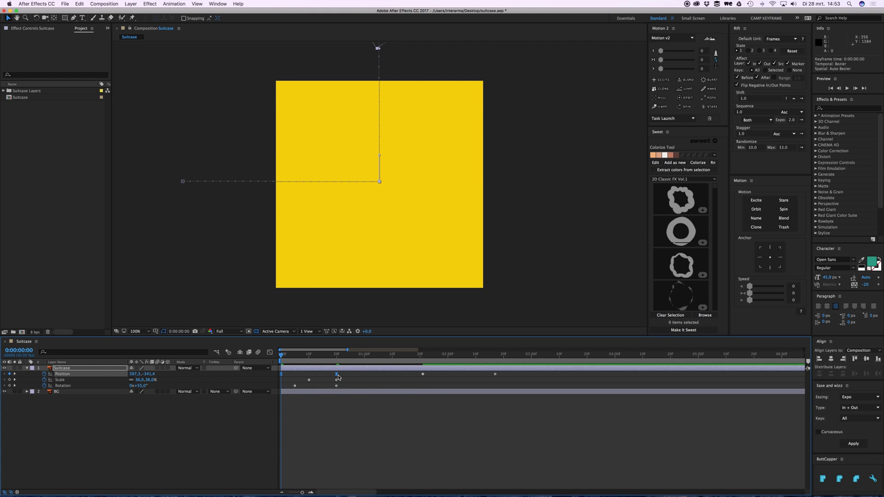
{"action": "left_click", "coordinate": [346, 376]}
- Reshape the Position speed graph between the first two keyframes into a sharp mid-move peak of about 7184 px/sec
{"action": "left_click_drag", "start_coordinate": [331, 355], "coordinate": [278, 377]}
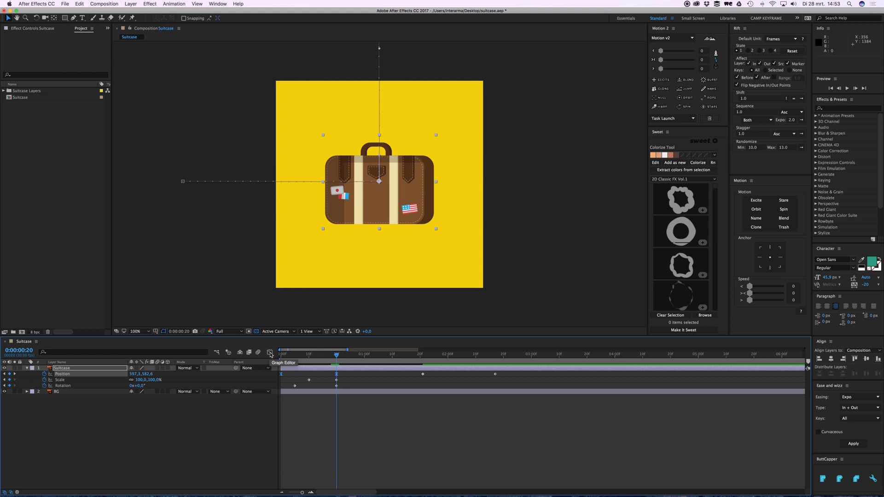
{"action": "left_click", "coordinate": [270, 353]}
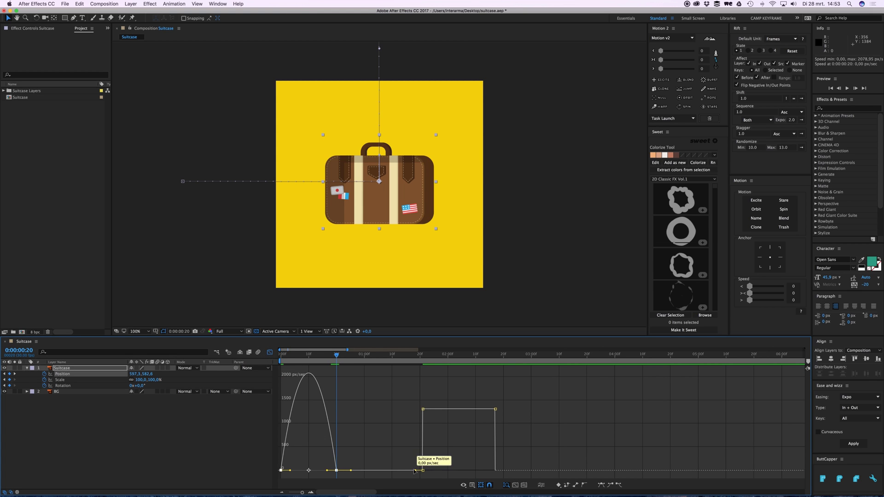
{"action": "left_click", "coordinate": [270, 353]}
{"action": "left_click_drag", "start_coordinate": [412, 371], "coordinate": [510, 385]}
{"action": "left_click_drag", "start_coordinate": [353, 371], "coordinate": [275, 378]}
{"action": "left_click", "coordinate": [270, 353]}
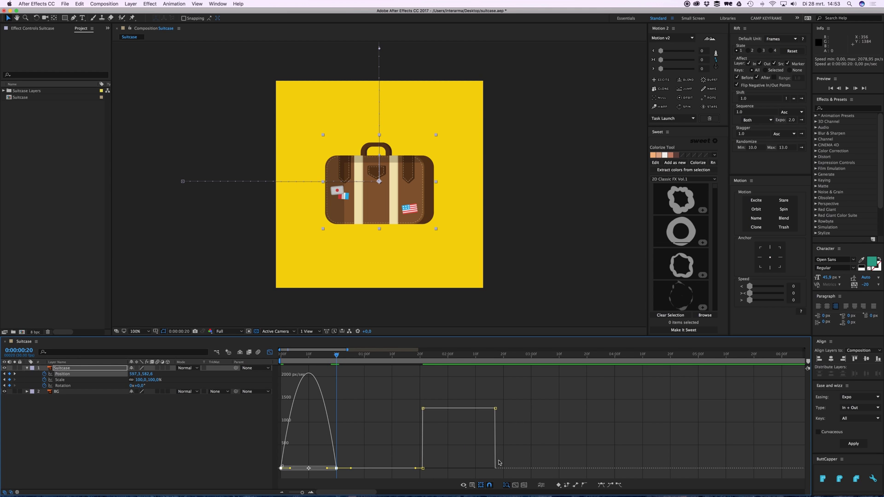
{"action": "left_click_drag", "start_coordinate": [290, 465], "coordinate": [314, 474]}
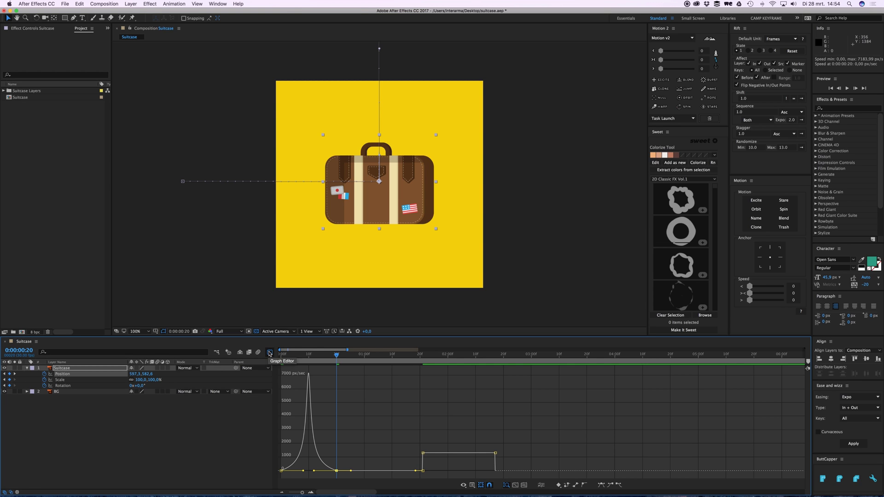
{"action": "left_click", "coordinate": [270, 353]}
- Preview the eased entrance of the suitcase from the first frame
{"action": "key", "text": "Home"}
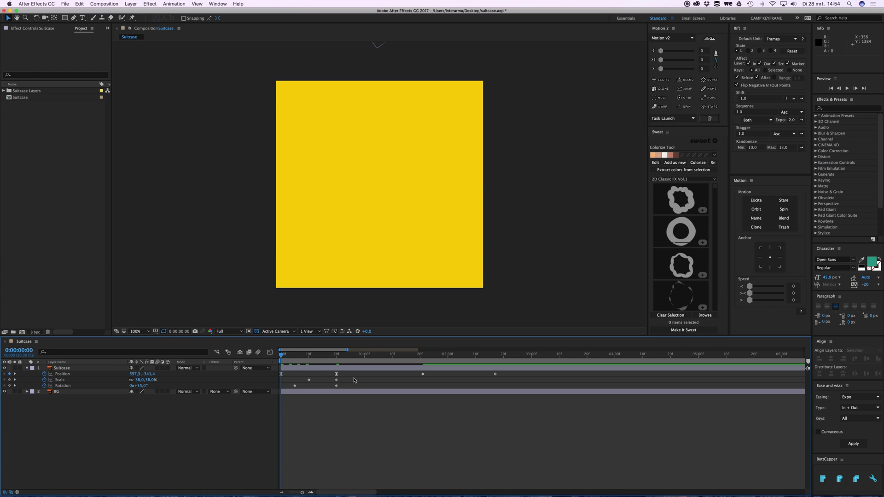
{"action": "key", "text": "space"}
{"action": "key", "text": "space"}
{"action": "left_click", "coordinate": [340, 358]}
{"action": "left_click_drag", "start_coordinate": [340, 357], "coordinate": [276, 367]}
{"action": "key", "text": "space"}
{"action": "key", "text": "space"}
- Apply Easy Ease to the last two Position keyframes, starting with the one at 0:00:01:21
{"action": "left_click_drag", "start_coordinate": [336, 356], "coordinate": [309, 363]}
{"action": "left_click_drag", "start_coordinate": [415, 355], "coordinate": [440, 378]}
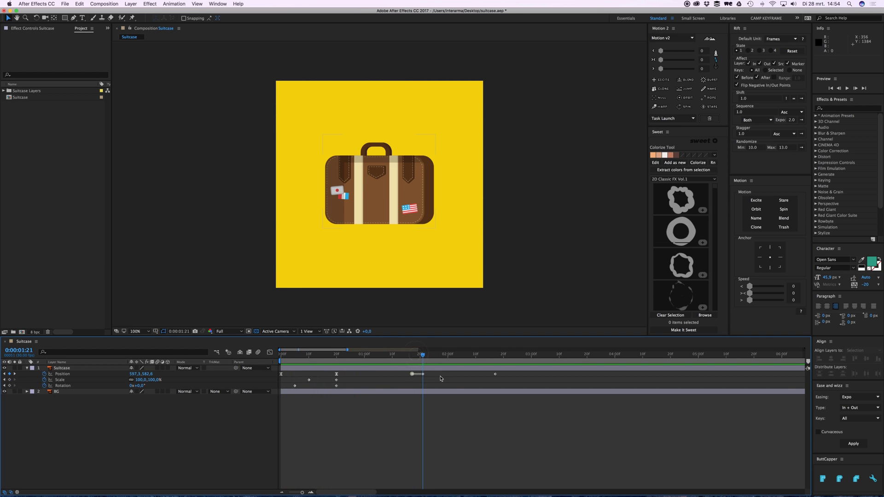
{"action": "left_click", "coordinate": [423, 374]}
{"action": "right_click", "coordinate": [422, 374]}
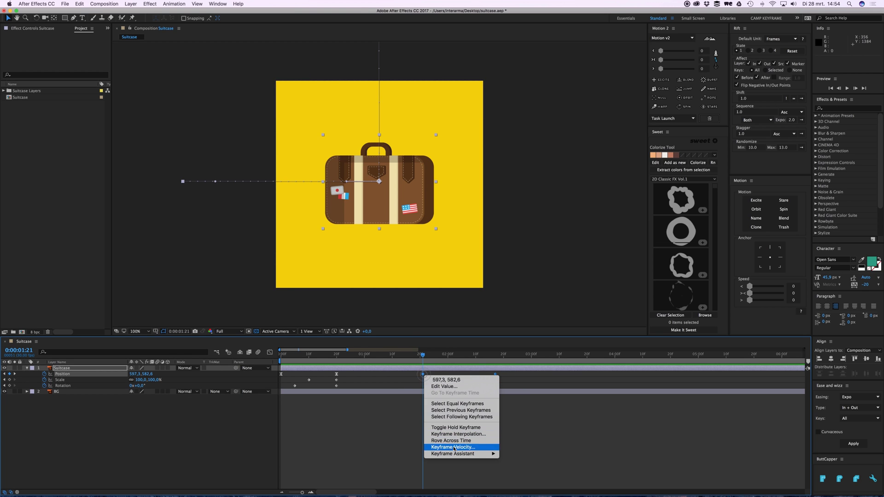
{"action": "mouse_move", "coordinate": [460, 453]}
{"action": "left_click", "coordinate": [509, 449]}
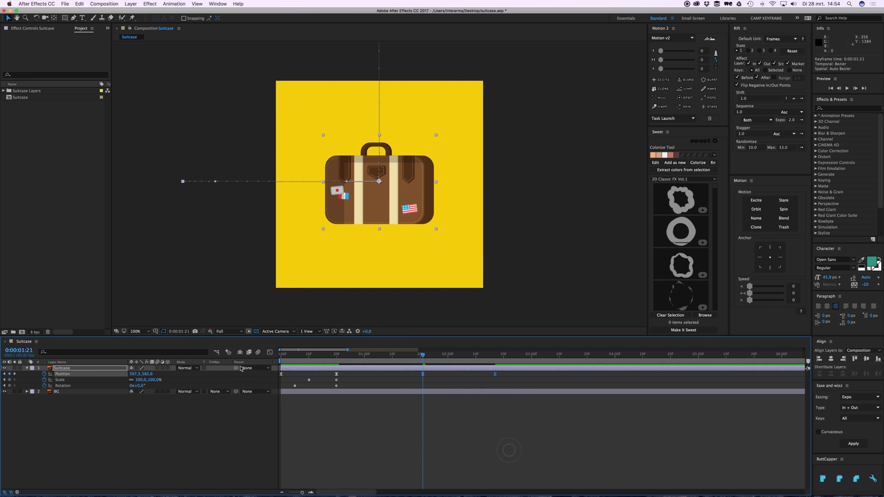
- Reshape the speed graph between the last two Position keyframes into a sharp mid-move peak of about 5000 px/sec
{"action": "left_click", "coordinate": [270, 353]}
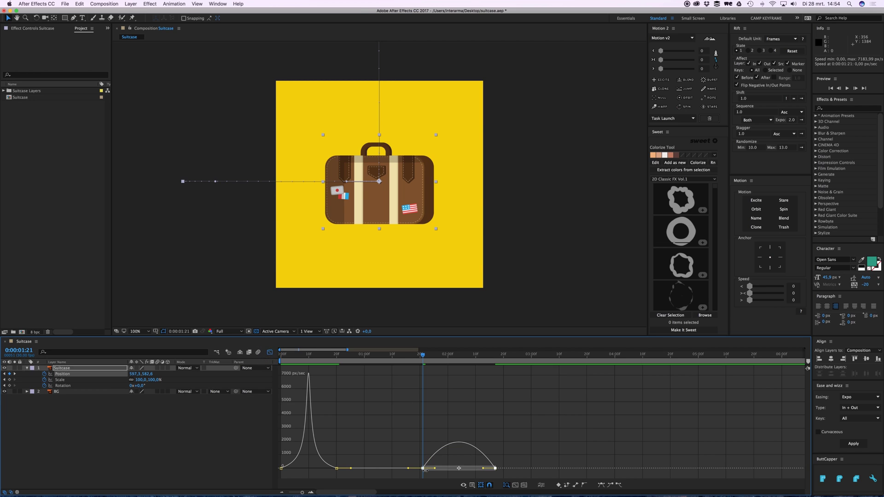
{"action": "left_click_drag", "start_coordinate": [435, 469], "coordinate": [468, 472]}
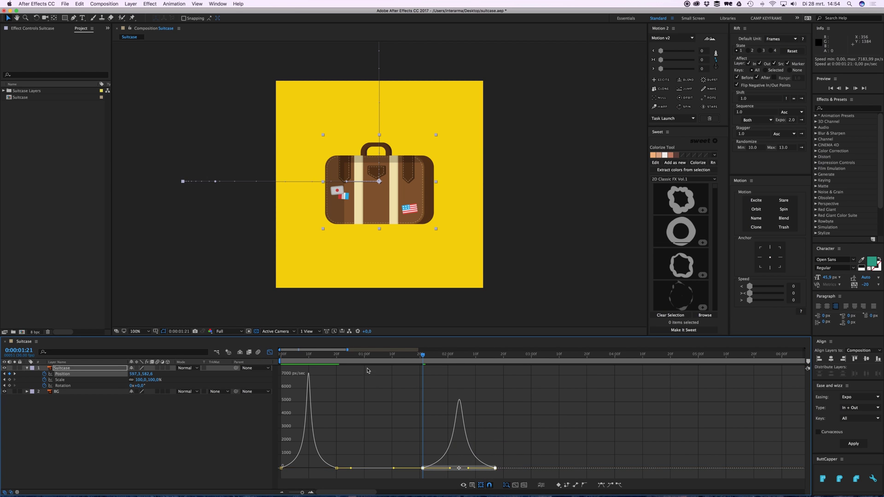
{"action": "left_click", "coordinate": [270, 353]}
- Preview both eased Position moves from the first frame and scrub back through the suitcase's entrance
{"action": "left_click_drag", "start_coordinate": [291, 356], "coordinate": [271, 353]}
{"action": "left_click", "coordinate": [355, 380]}
{"action": "key", "text": "space"}
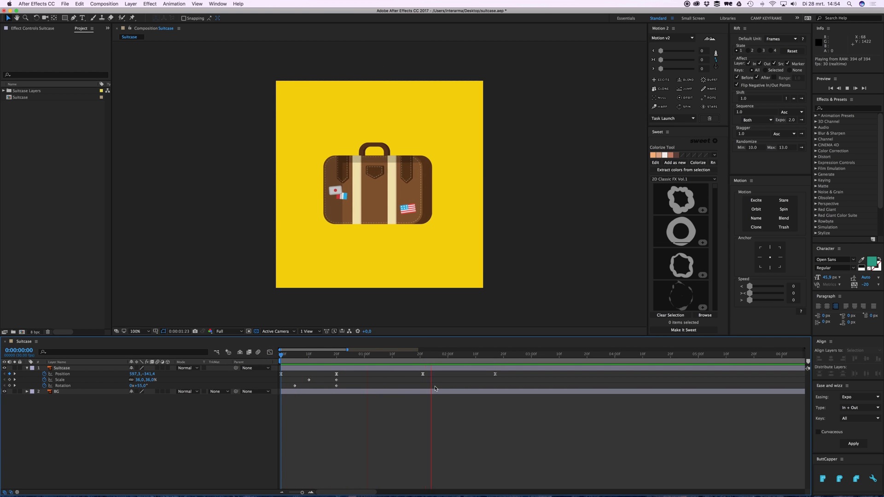
{"action": "left_click", "coordinate": [428, 359]}
{"action": "left_click_drag", "start_coordinate": [428, 359], "coordinate": [305, 358]}
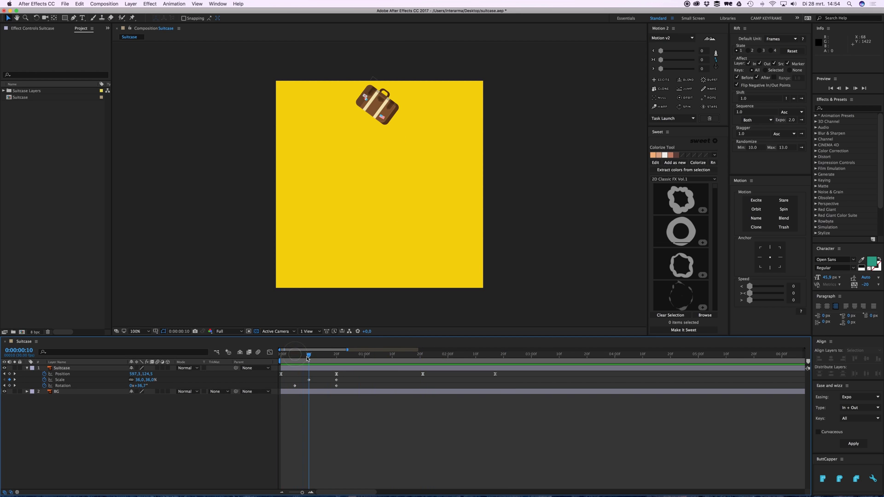
- Apply Easy Ease to both Rotation keyframes of the Suitcase layer
{"action": "left_click", "coordinate": [295, 355]}
{"action": "left_click", "coordinate": [294, 386]}
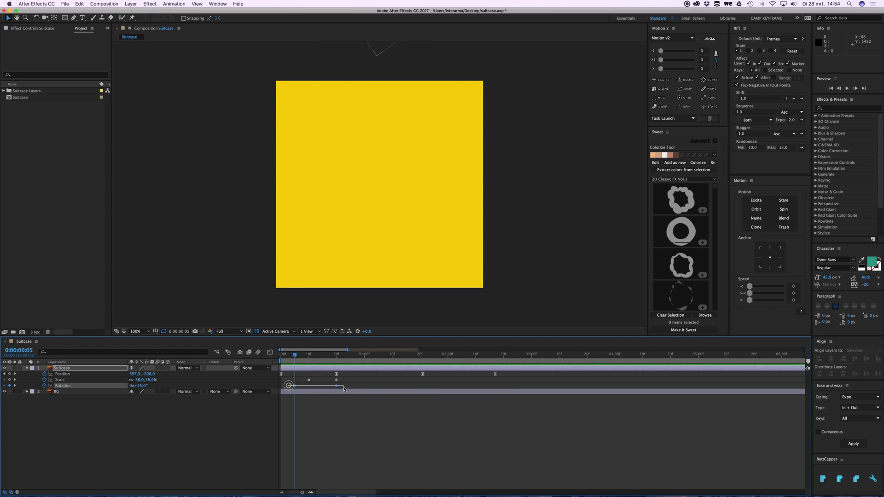
{"action": "right_click", "coordinate": [337, 387]}
{"action": "mouse_move", "coordinate": [373, 466]}
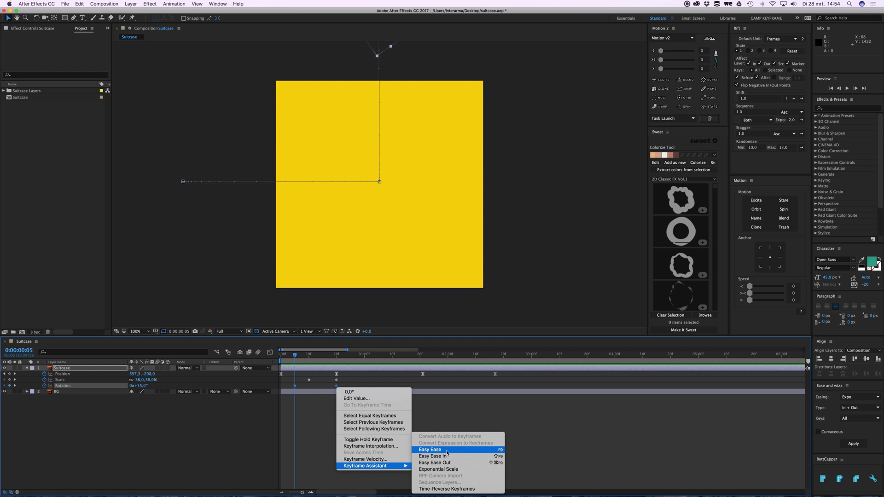
{"action": "left_click", "coordinate": [445, 450]}
- Steepen the Rotation speed graph to a peak of about -380°/sec and preview the animation
{"action": "left_click", "coordinate": [270, 352]}
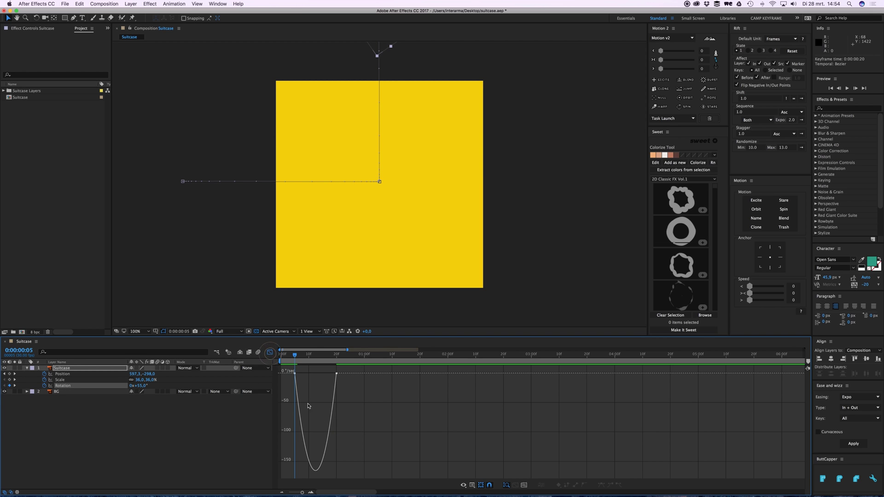
{"action": "left_click", "coordinate": [295, 376]}
{"action": "left_click_drag", "start_coordinate": [301, 373], "coordinate": [271, 355]}
{"action": "left_click", "coordinate": [270, 353]}
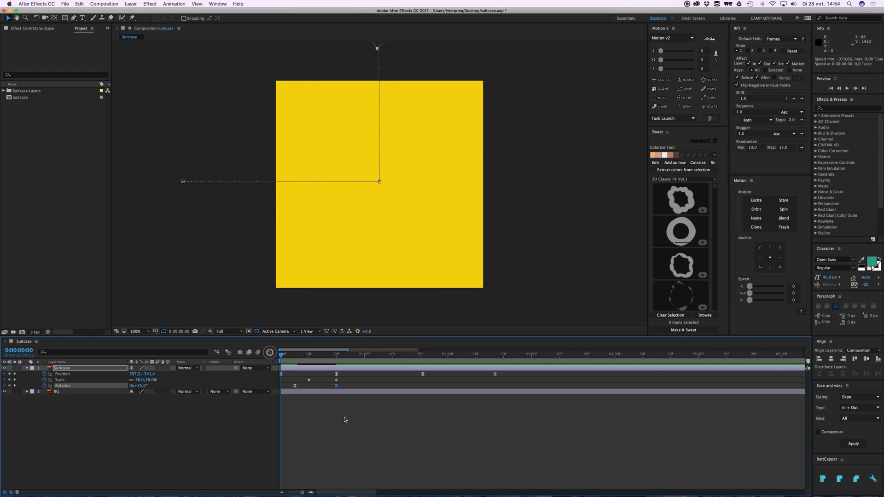
{"action": "key", "text": "space"}
{"action": "key", "text": "space"}
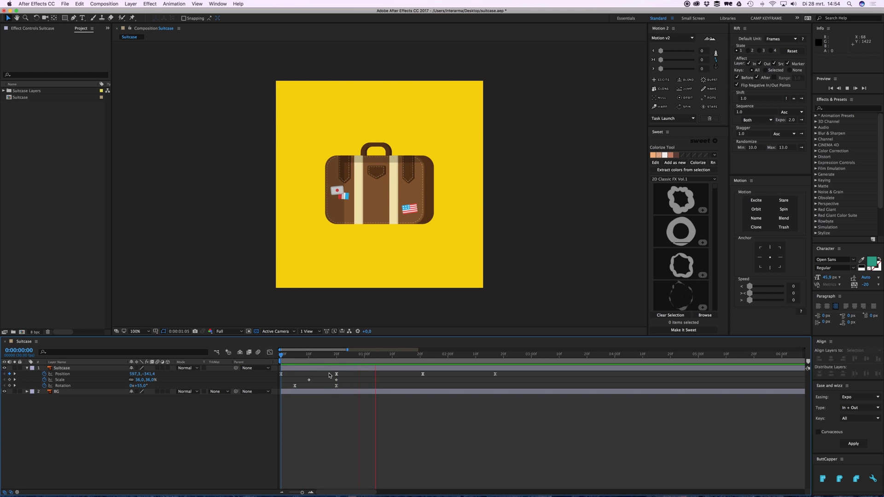
- Move the first Rotation keyframe to 0:00:00:00 and preview the adjusted timing
{"action": "left_click_drag", "start_coordinate": [318, 355], "coordinate": [295, 356]}
{"action": "left_click_drag", "start_coordinate": [295, 386], "coordinate": [310, 359]}
{"action": "left_click", "coordinate": [288, 379]}
{"action": "key", "text": "space"}
{"action": "key", "text": "space"}
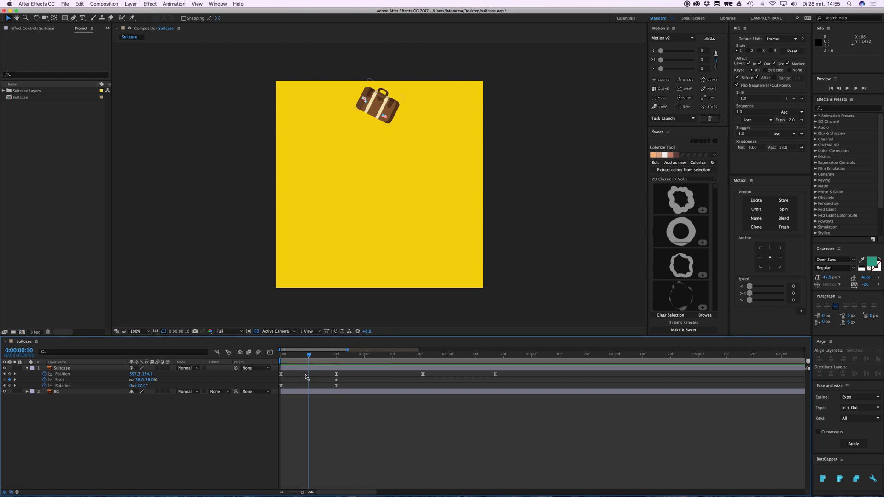
- Apply Easy Ease to both Scale keyframes of the Suitcase layer
{"action": "left_click", "coordinate": [306, 381]}
{"action": "right_click", "coordinate": [332, 385]}
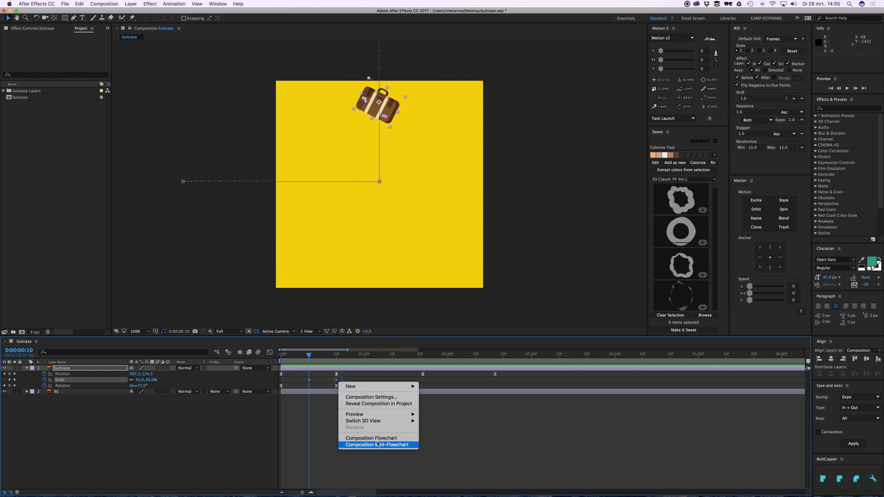
{"action": "right_click", "coordinate": [309, 380]}
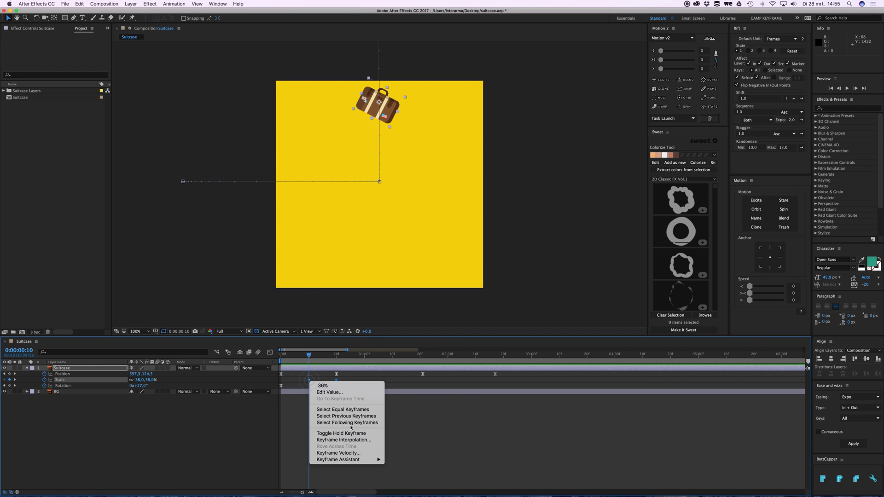
{"action": "mouse_move", "coordinate": [359, 459]}
{"action": "left_click", "coordinate": [405, 456]}
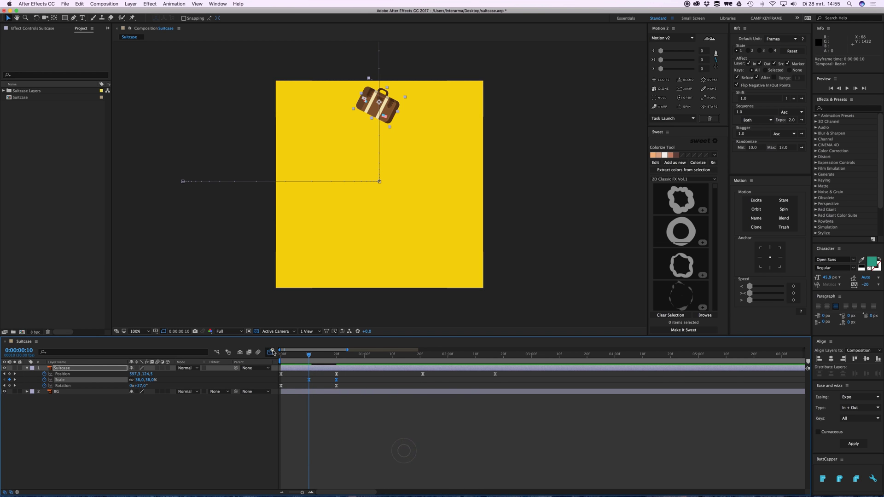
- Steepen the Scale speed graph to a peak of about 756 %/sec in the Graph Editor and preview the animation
{"action": "left_click", "coordinate": [270, 352]}
{"action": "left_click_drag", "start_coordinate": [315, 473], "coordinate": [327, 473]}
{"action": "left_click", "coordinate": [269, 352]}
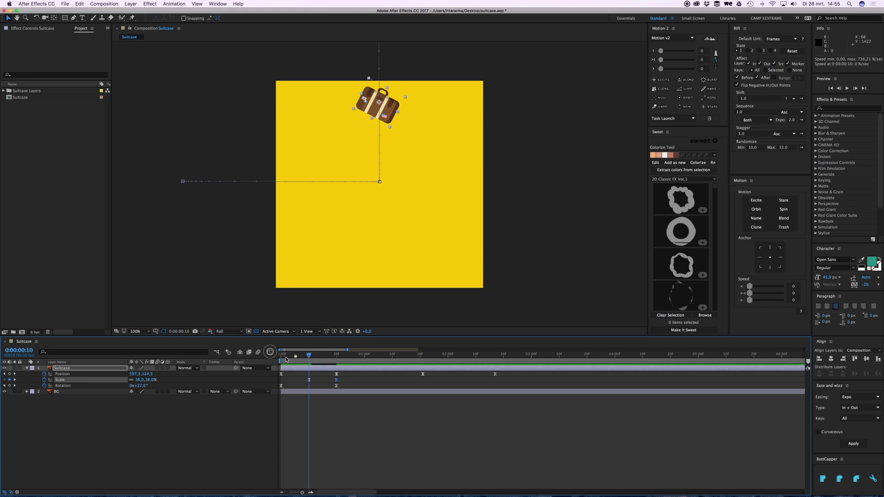
{"action": "key", "text": "space"}
- Return the Scale keyframes to linear and move the first one to 0:00:00:06, placing the current time there
{"action": "left_click_drag", "start_coordinate": [325, 357], "coordinate": [308, 362]}
{"action": "left_click", "coordinate": [309, 380]}
{"action": "left_click", "coordinate": [345, 388]}
{"action": "left_click_drag", "start_coordinate": [309, 380], "coordinate": [298, 380]}
{"action": "left_click", "coordinate": [345, 405]}
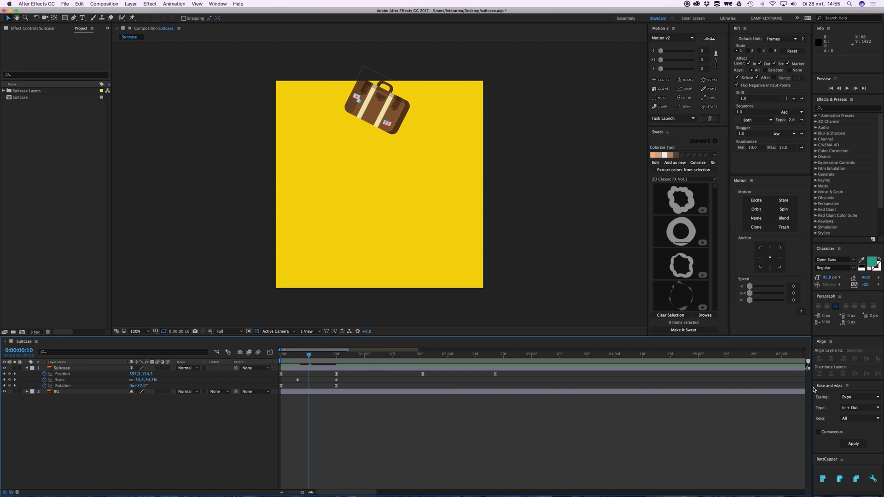
{"action": "left_click_drag", "start_coordinate": [307, 357], "coordinate": [297, 356]}
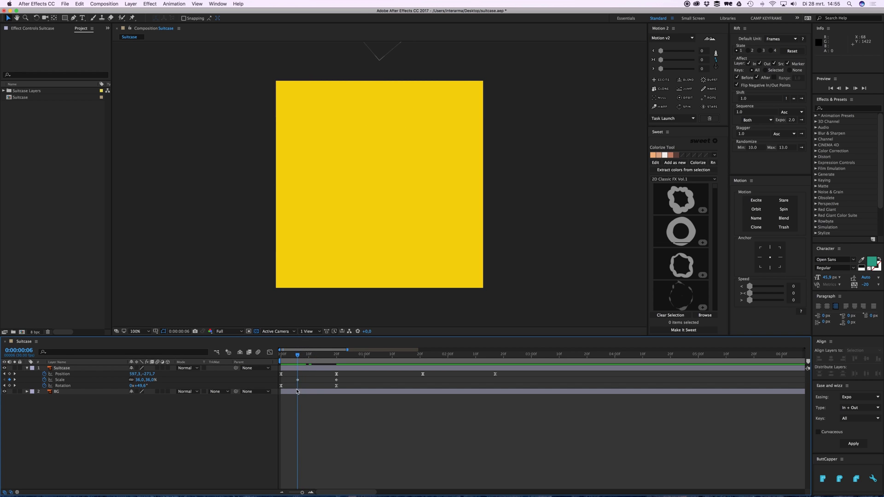
- Apply Ease and Wizz to both Scale keyframes with Expo easing, type In + Out, on all keys
{"action": "left_click_drag", "start_coordinate": [340, 383], "coordinate": [341, 384]}
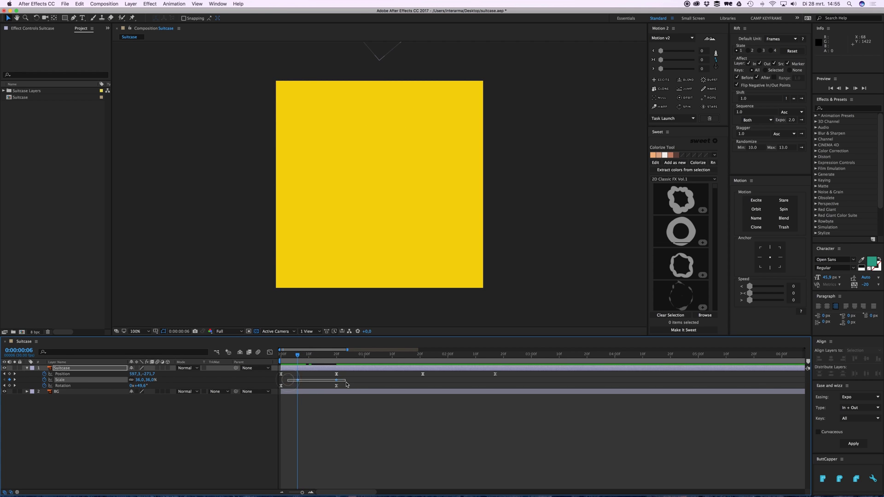
{"action": "left_click", "coordinate": [854, 399]}
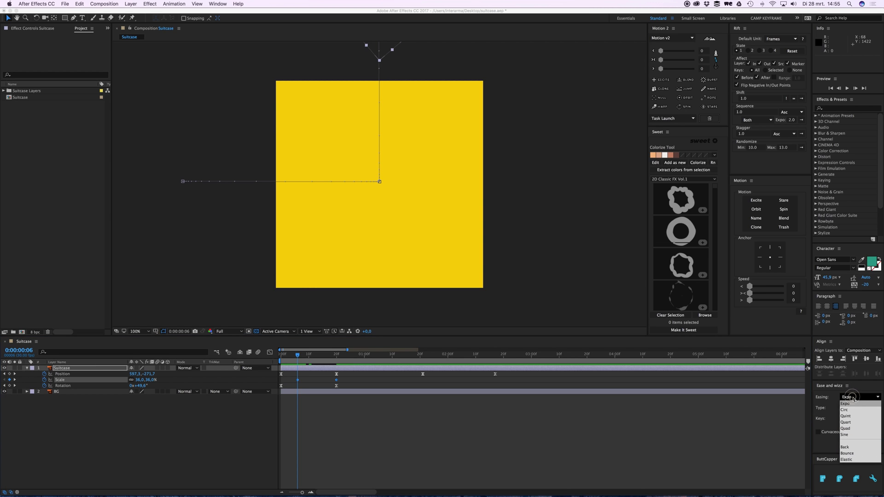
{"action": "left_click", "coordinate": [846, 403]}
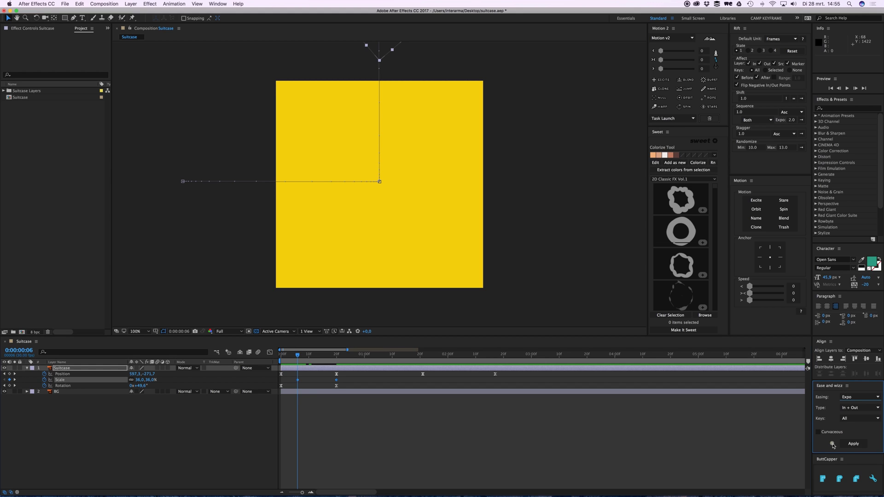
{"action": "left_click", "coordinate": [854, 444]}
- Inspect the Ease and Wizz expression on the Scale property, collapse it again and deselect the layer
{"action": "left_click", "coordinate": [39, 380]}
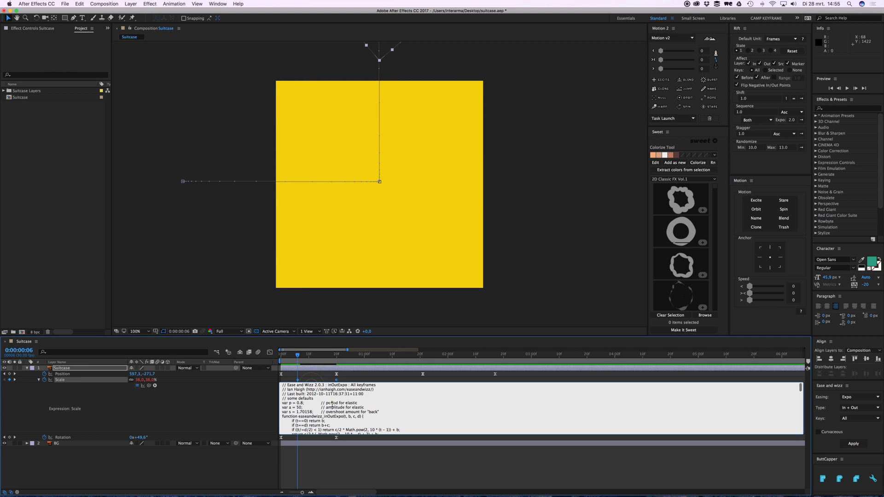
{"action": "left_click", "coordinate": [39, 380]}
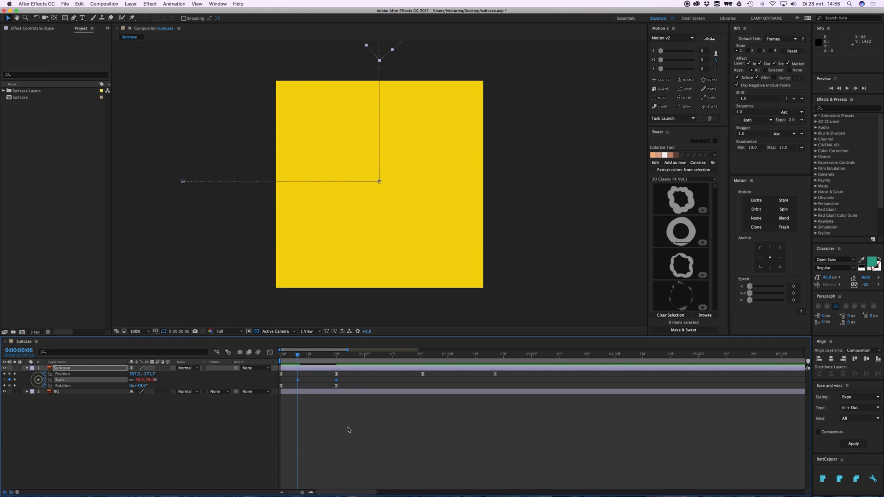
{"action": "left_click", "coordinate": [348, 427]}
- Move the first Scale keyframe to about 0:00:00:02 and preview the animation from the first frame
{"action": "left_click_drag", "start_coordinate": [289, 379], "coordinate": [353, 382]}
{"action": "left_click", "coordinate": [341, 433]}
{"action": "left_click_drag", "start_coordinate": [273, 361], "coordinate": [286, 381]}
{"action": "left_click", "coordinate": [309, 412]}
{"action": "key", "text": "space"}
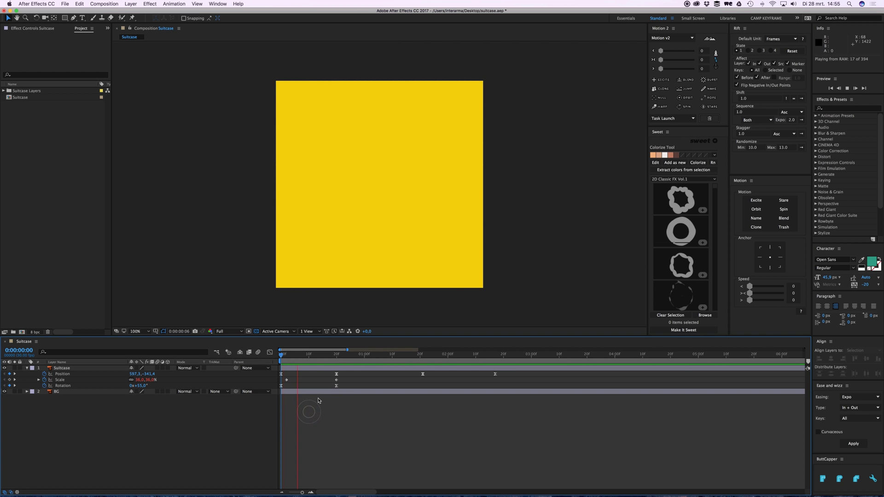